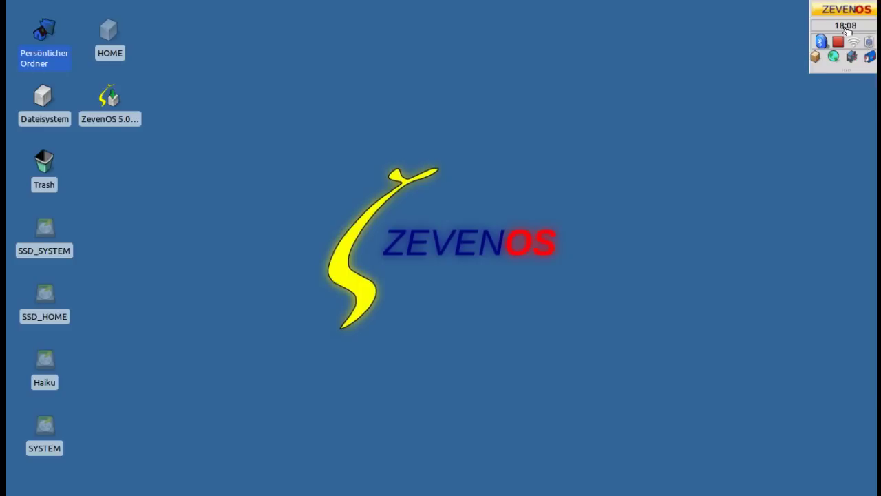
# Step: View the calendar of the desktop panel's clock and close it again
pyautogui.click(844, 26)
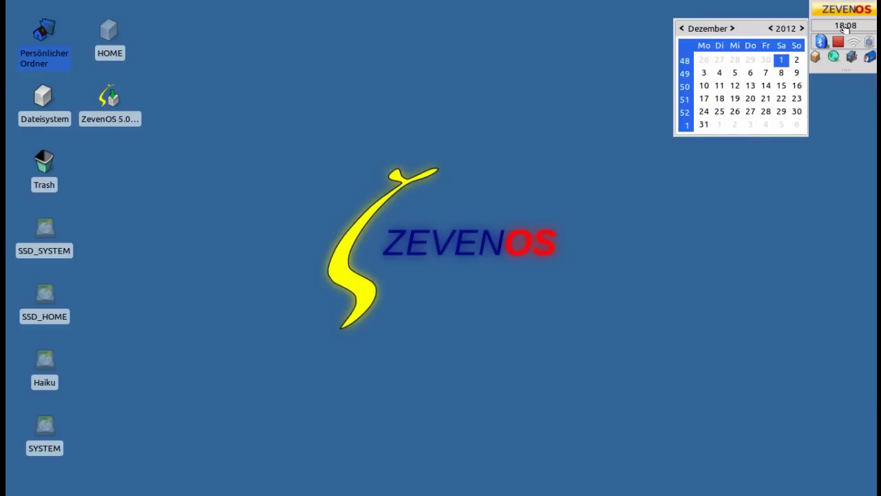
pyautogui.click(845, 27)
# Step: Inspect the application menu's properties and its menu editor, and close both windows
pyautogui.rightClick(834, 16)
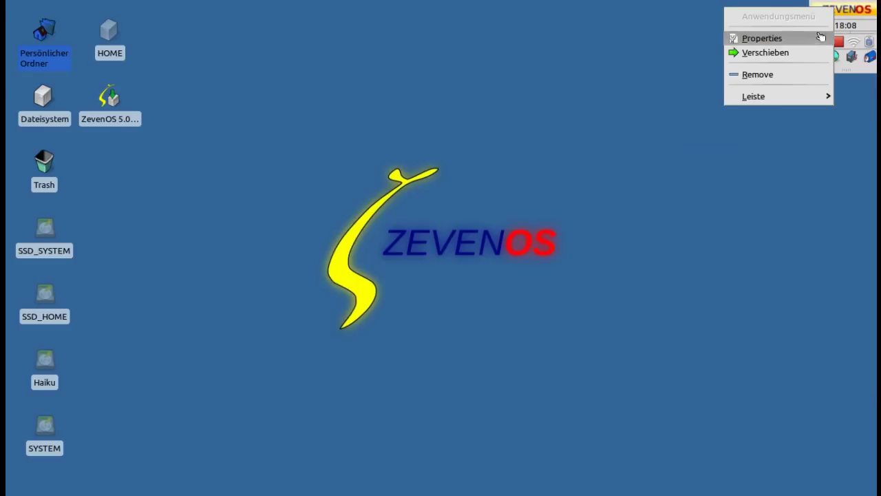
pyautogui.click(780, 39)
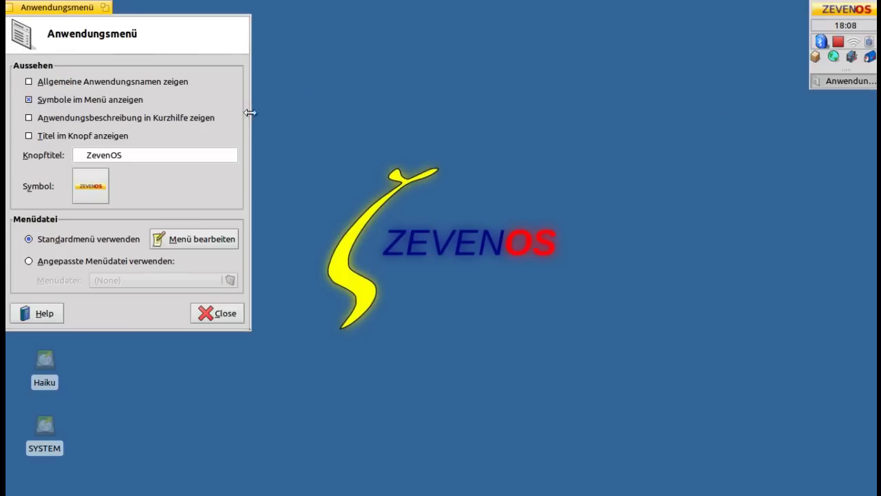
pyautogui.click(202, 239)
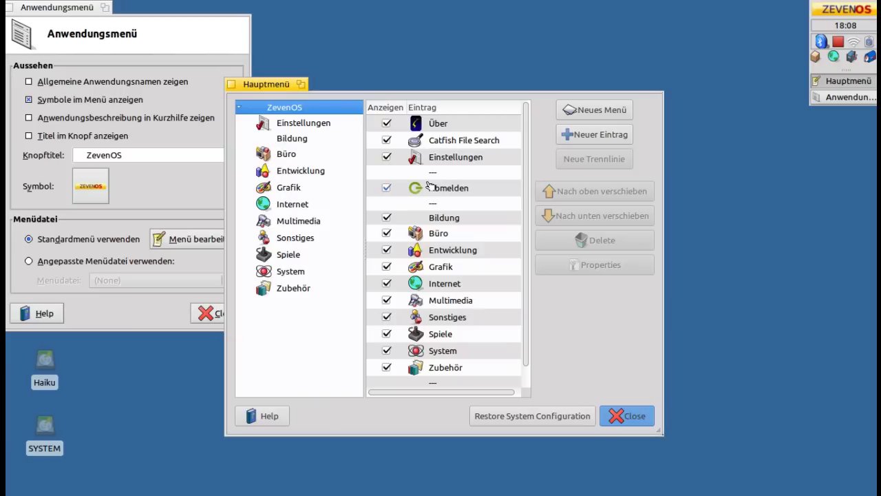
pyautogui.click(611, 416)
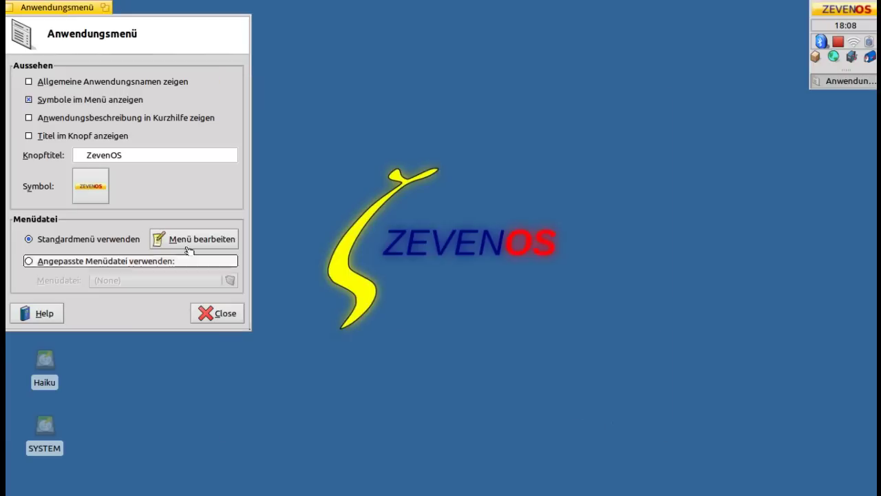
pyautogui.click(236, 315)
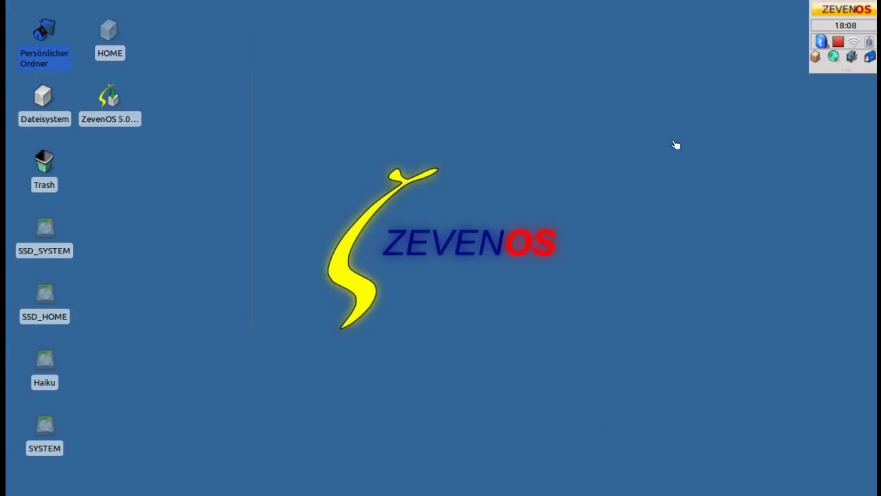
# Step: Add the Verzeichnismenü plugin to the desktop panel and close the list of available elements
pyautogui.rightClick(822, 75)
pyautogui.moveTo(764, 161)
pyautogui.click(716, 161)
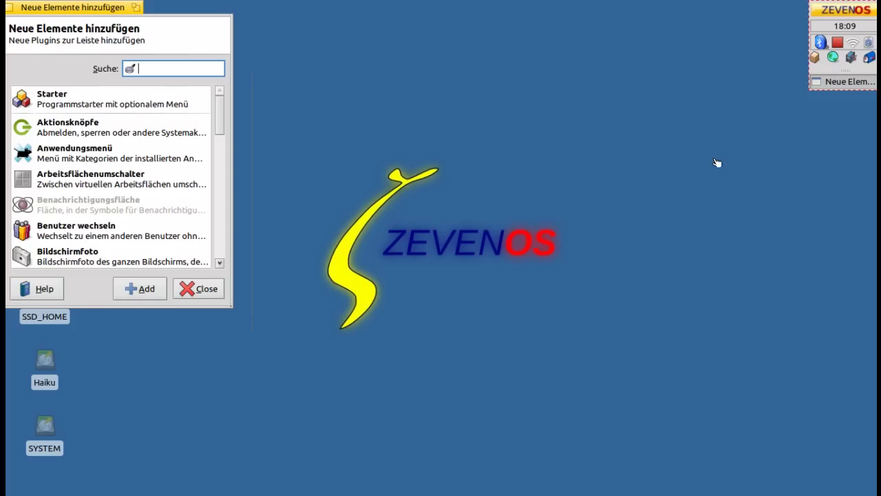
pyautogui.scroll(-3, 225, 213)
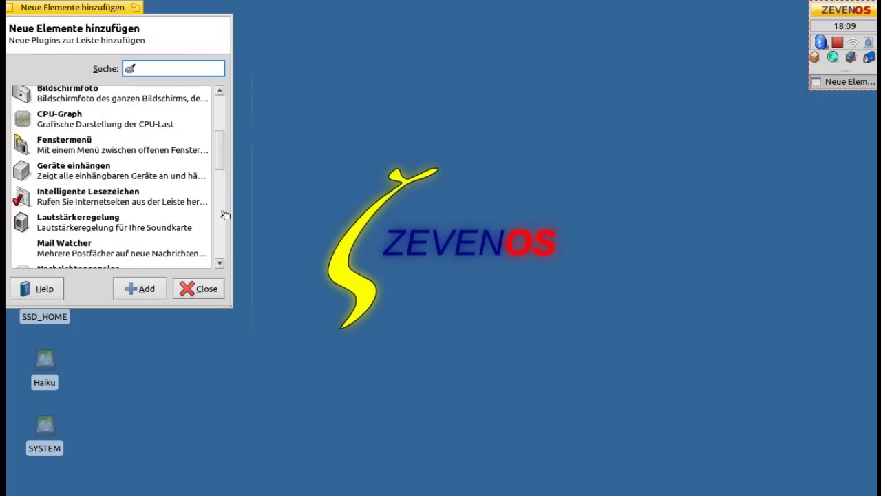
pyautogui.scroll(-3, 225, 214)
pyautogui.click(143, 211)
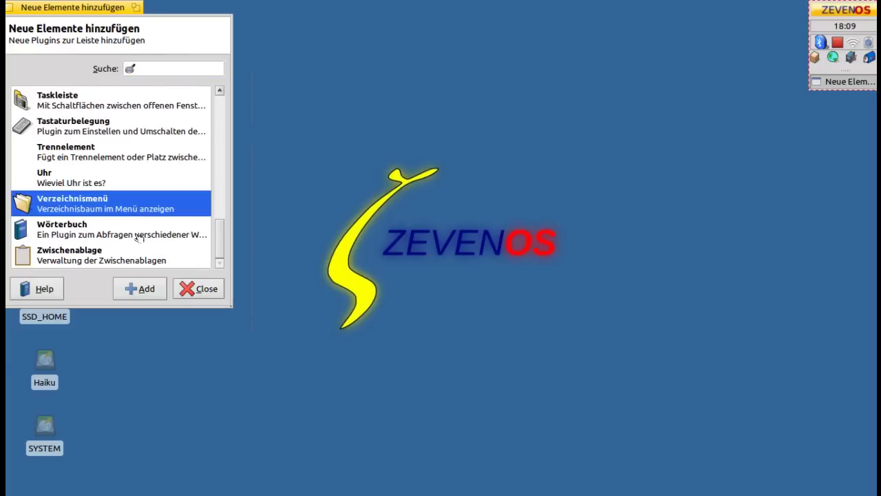
pyautogui.click(141, 290)
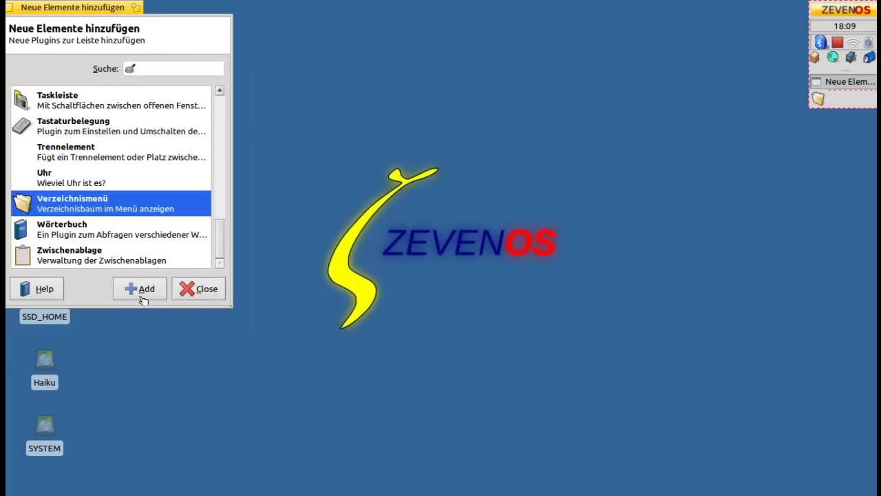
pyautogui.click(196, 291)
# Step: Open the Downloads folder in the file manager through the panel's new directory menu
pyautogui.click(818, 82)
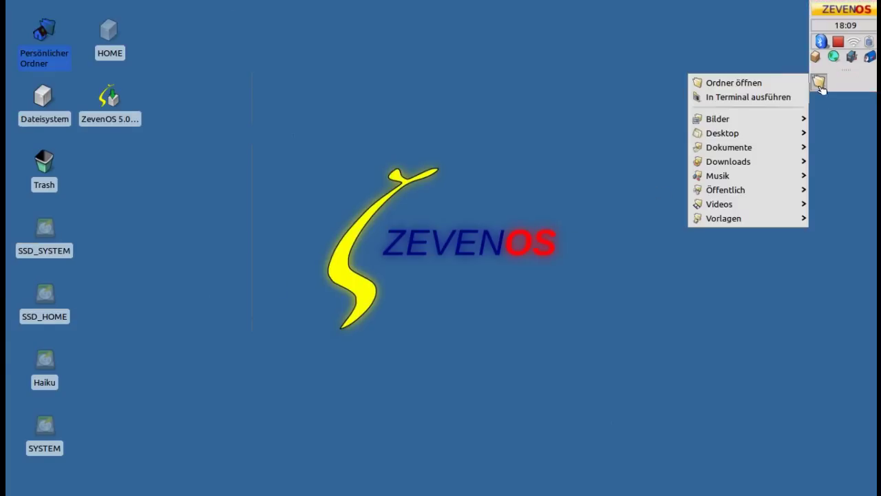
pyautogui.moveTo(749, 169)
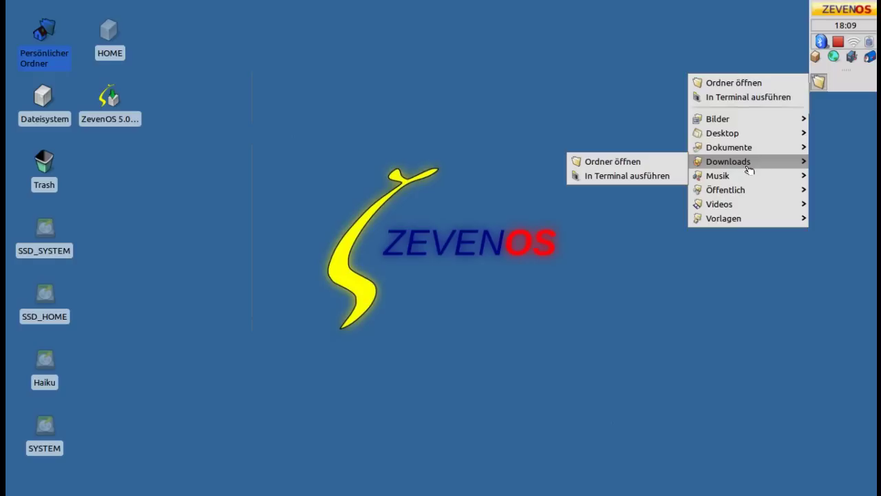
pyautogui.click(665, 166)
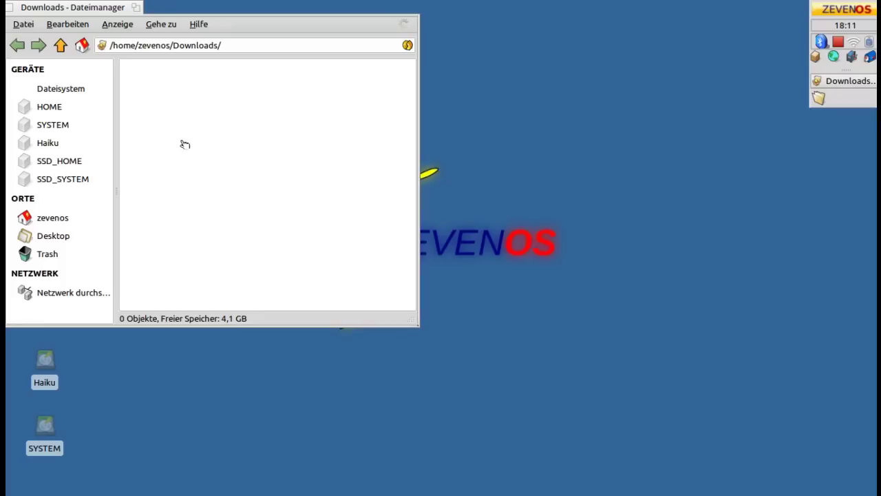
pyautogui.click(185, 143)
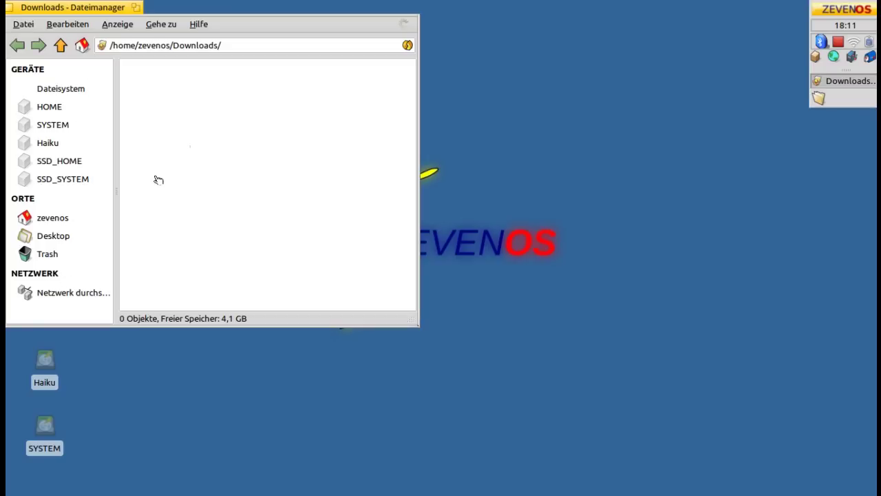
# Step: Open a new file manager tab and show the zevenos home folder in it
pyautogui.click(25, 25)
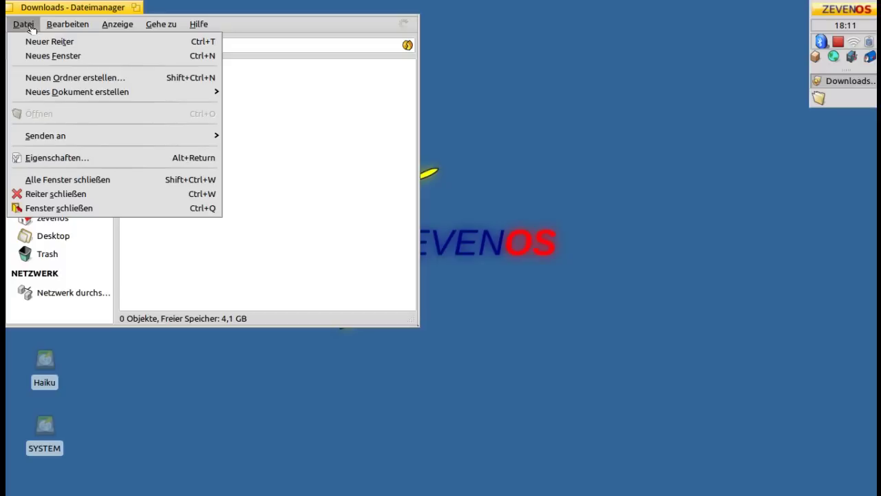
pyautogui.click(31, 42)
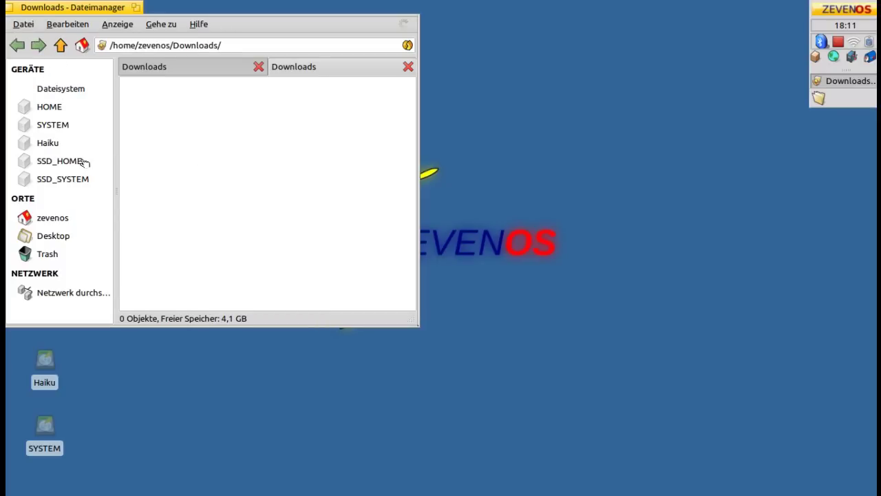
pyautogui.click(54, 218)
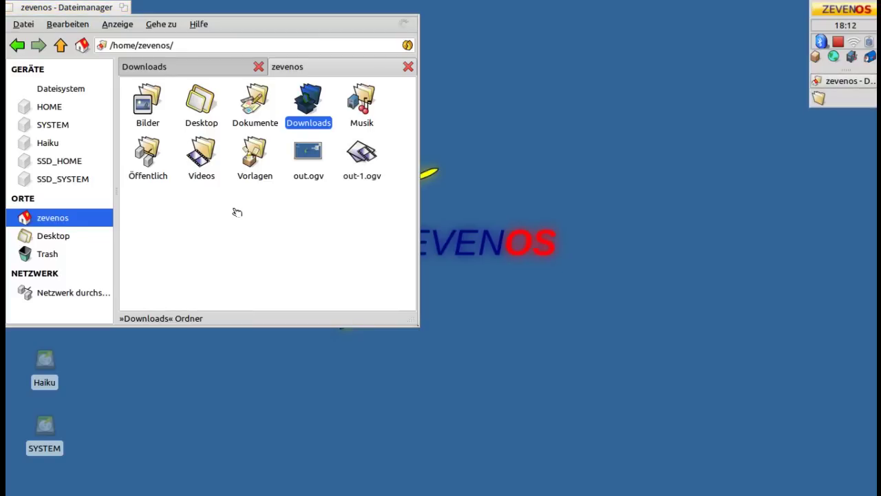
# Step: Launch OpenShot Video Editor and move its window aside so the file manager's files stay reachable
pyautogui.click(825, 15)
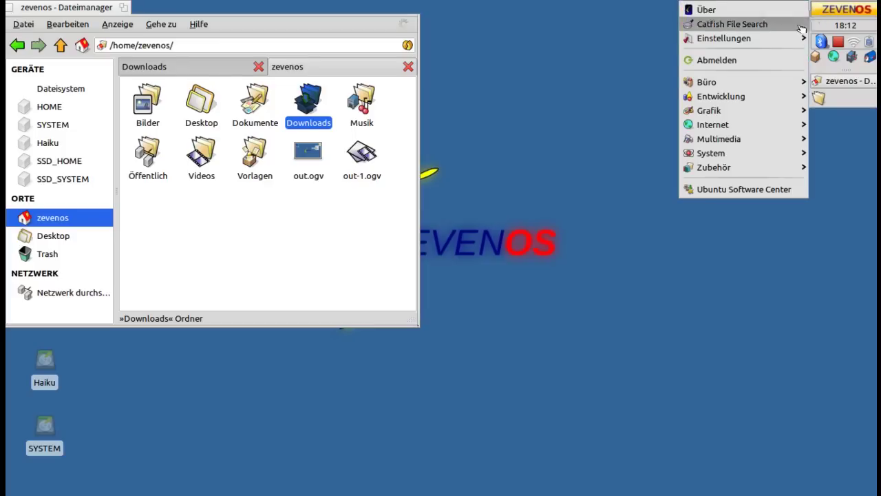
pyautogui.moveTo(748, 138)
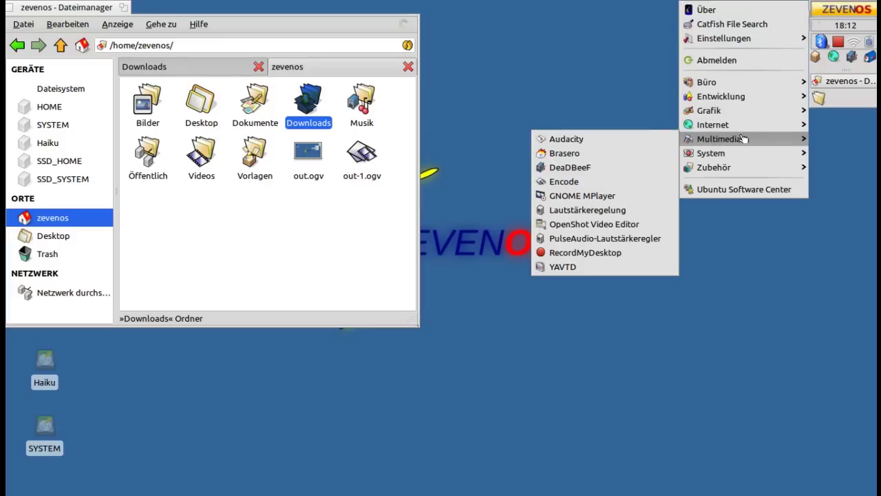
pyautogui.click(617, 226)
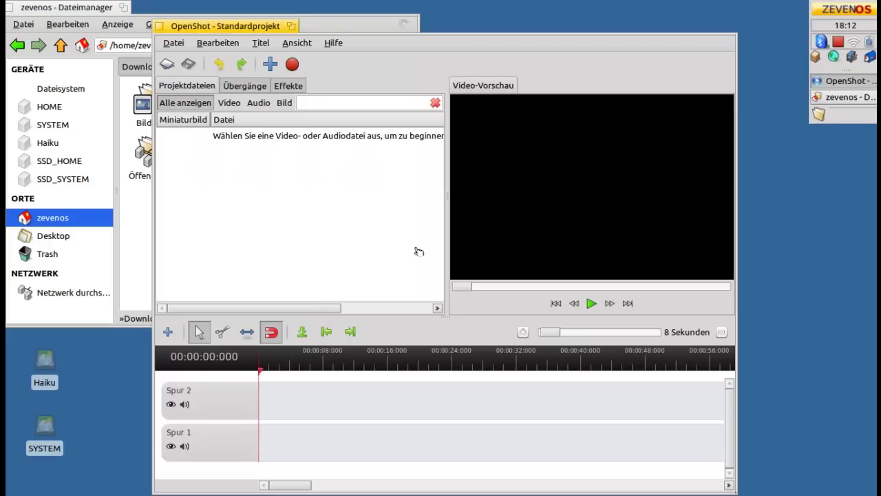
pyautogui.moveTo(227, 27); pyautogui.dragTo(325, 17)
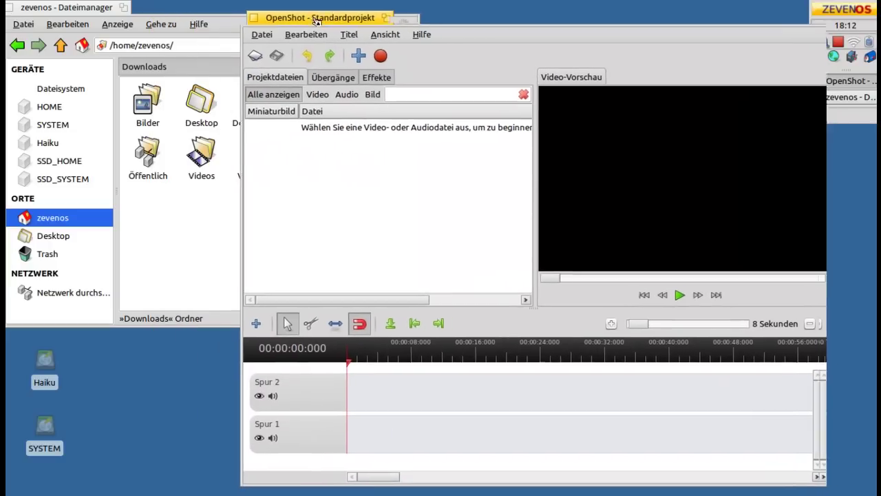
# Step: Import out.ogv from the home folder into the OpenShot project and place it at the start of Spur 2
pyautogui.click(215, 219)
pyautogui.moveTo(308, 160); pyautogui.dragTo(463, 210)
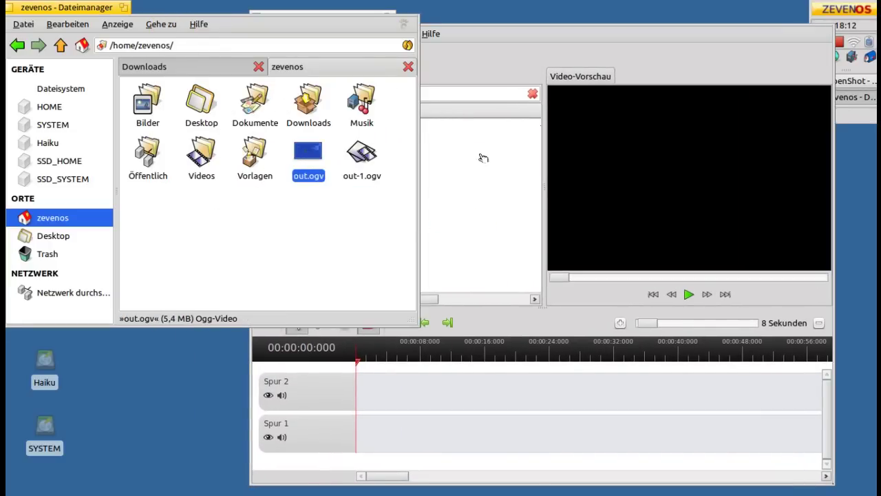
pyautogui.click(513, 62)
pyautogui.moveTo(314, 133); pyautogui.dragTo(388, 392)
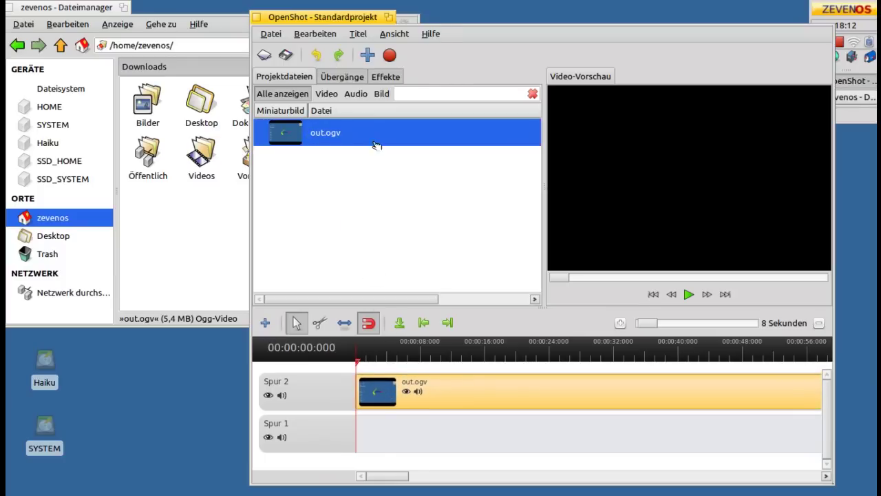
# Step: Look at the transitions and effects available in the video editor
pyautogui.click(351, 78)
pyautogui.click(386, 78)
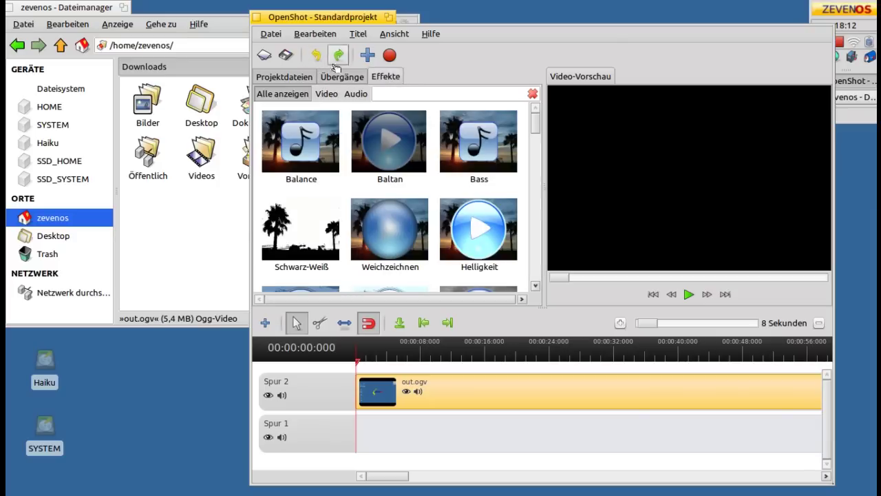
# Step: Try out the video export settings with the Web profile and Wikipedia as target, and cancel the export
pyautogui.click(389, 56)
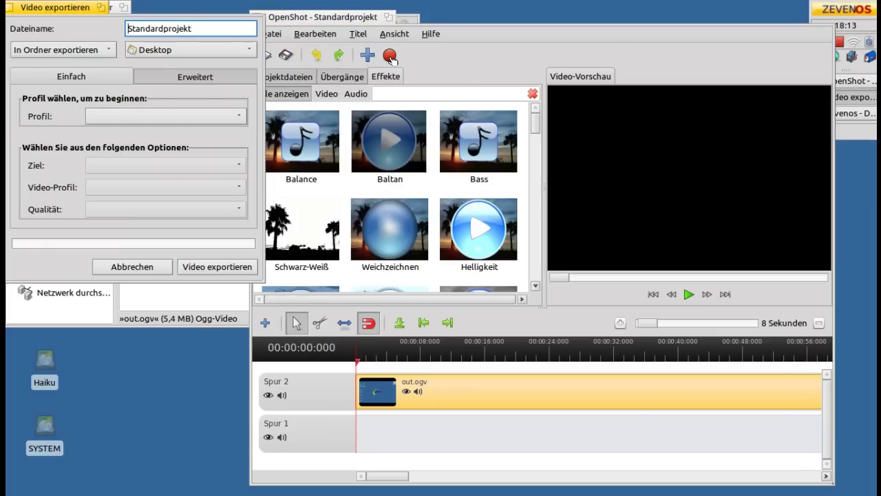
pyautogui.click(229, 117)
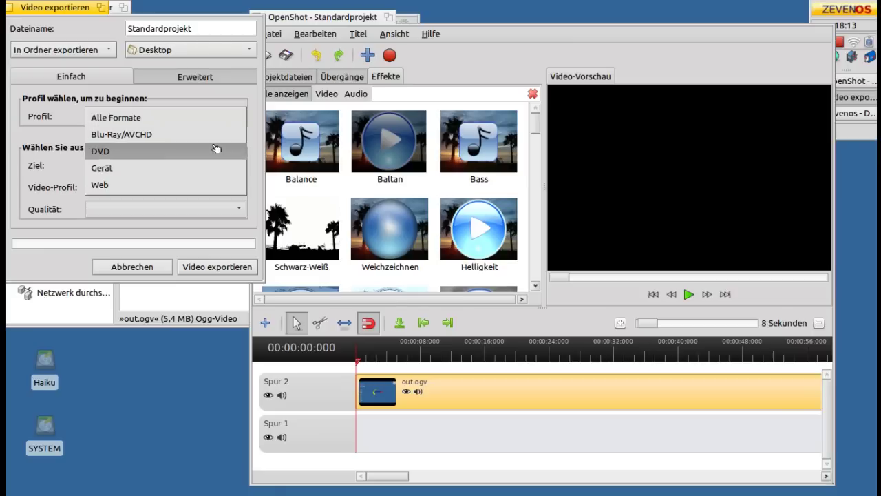
pyautogui.click(198, 185)
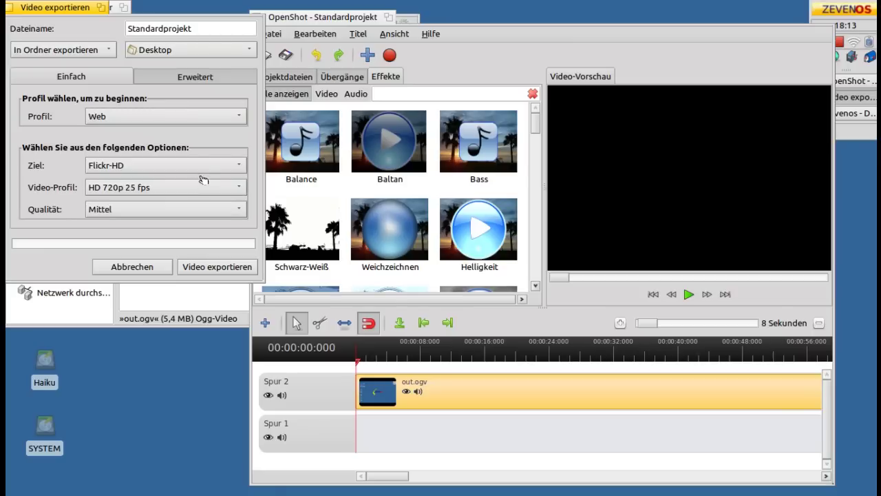
pyautogui.click(210, 167)
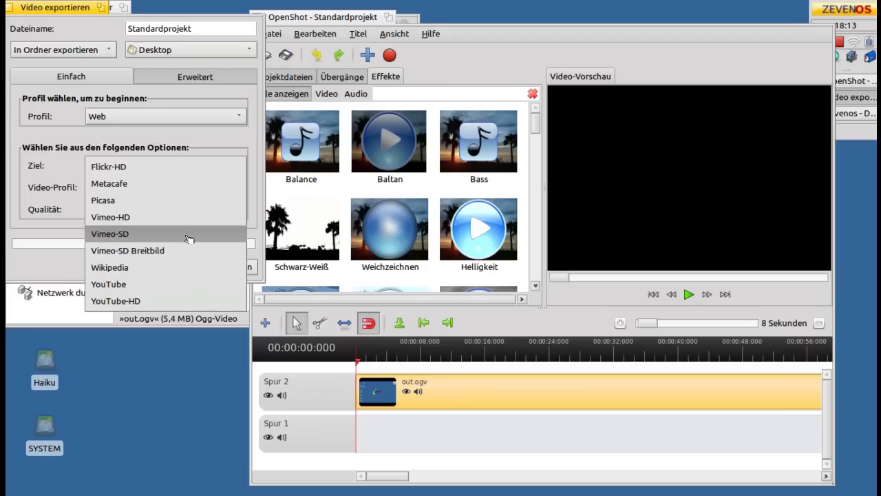
pyautogui.click(164, 267)
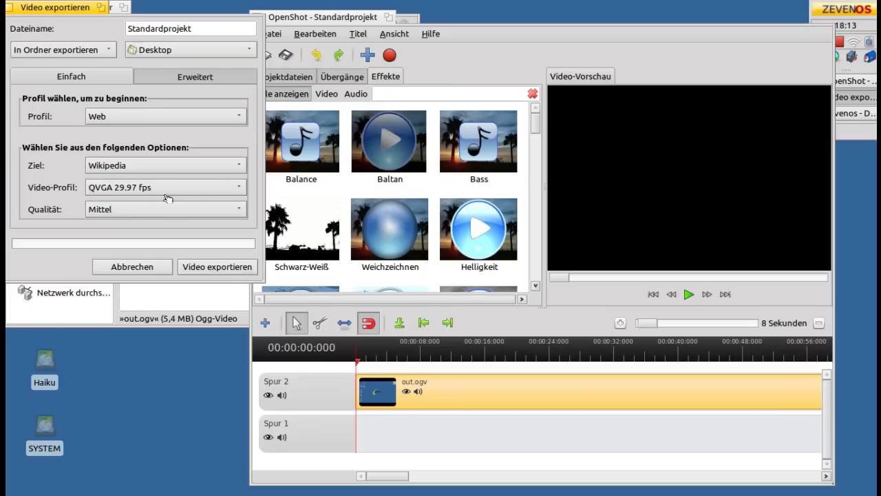
pyautogui.click(150, 268)
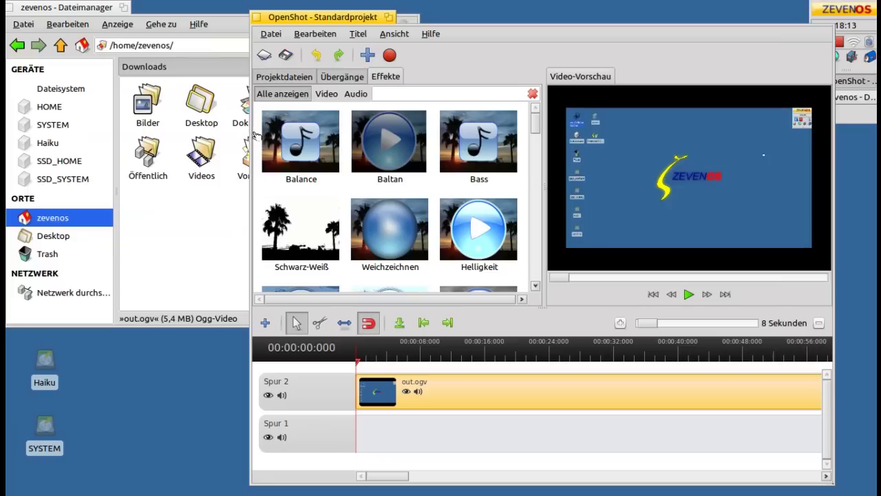
# Step: Open the project's video upload function
pyautogui.click(276, 39)
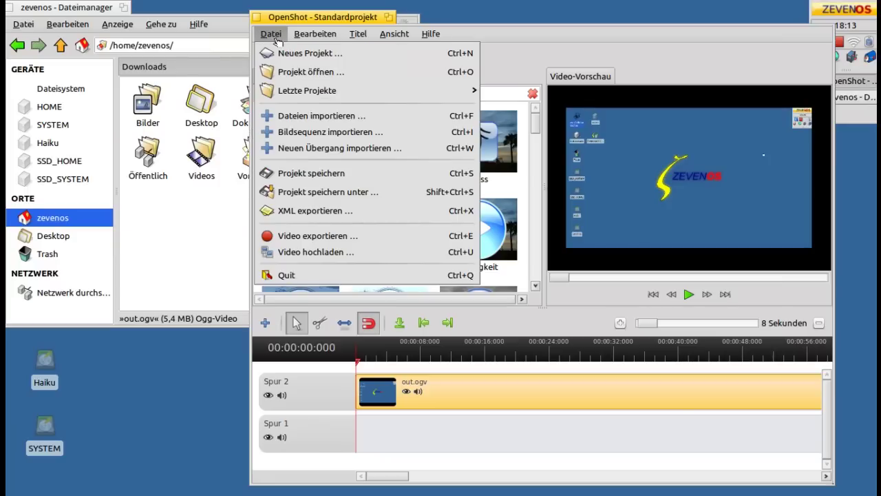
pyautogui.click(279, 252)
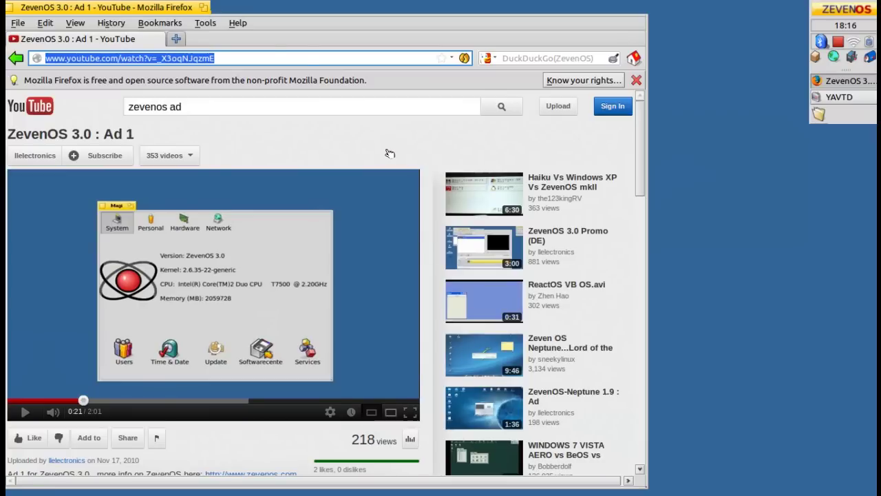
# Step: Copy the YouTube address of "ZevenOS 3.0 : Ad 1" from Firefox into YAVTD and extract the video as MP3
pyautogui.click(253, 55)
pyautogui.hotkey('ctrl', 'a')
pyautogui.hotkey('ctrl', 'c')
pyautogui.hotkey('alt', 'Tab')
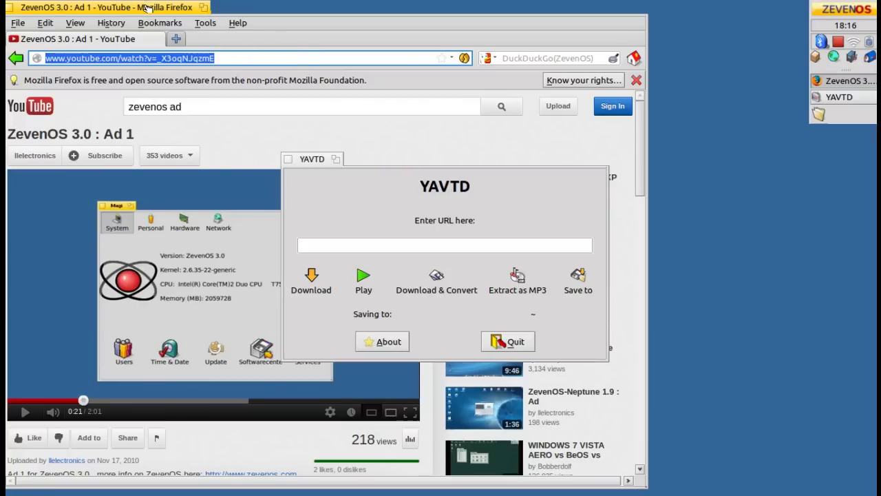
pyautogui.click(401, 241)
pyautogui.hotkey('ctrl', 'v')
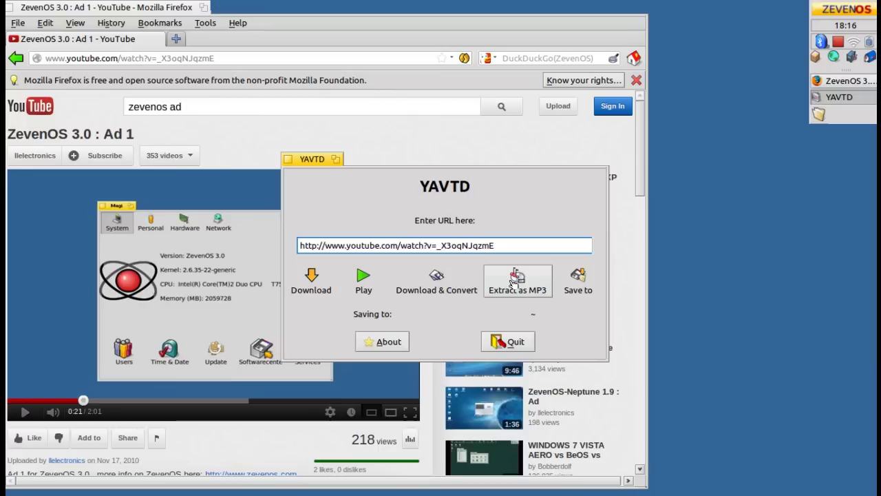
pyautogui.click(513, 282)
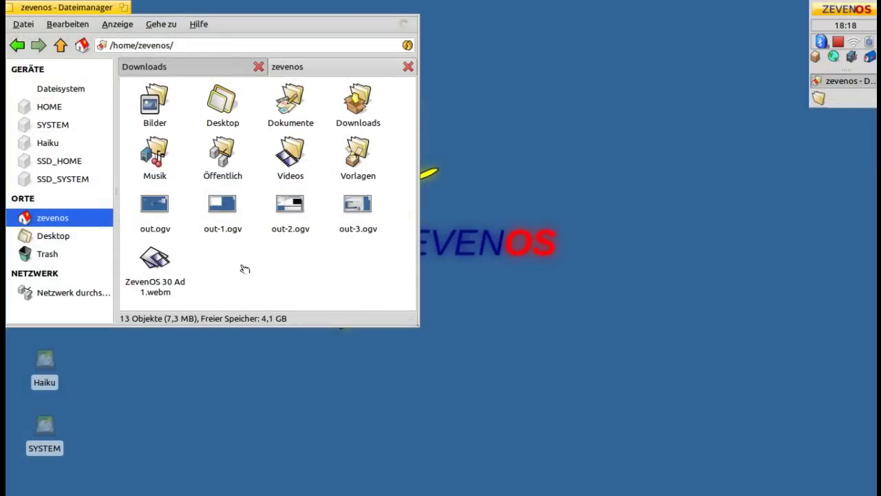
# Step: Convert the video ZevenOS 30 Ad 1.webm in the home folder, using mp3 as the output container
pyautogui.rightClick(164, 286)
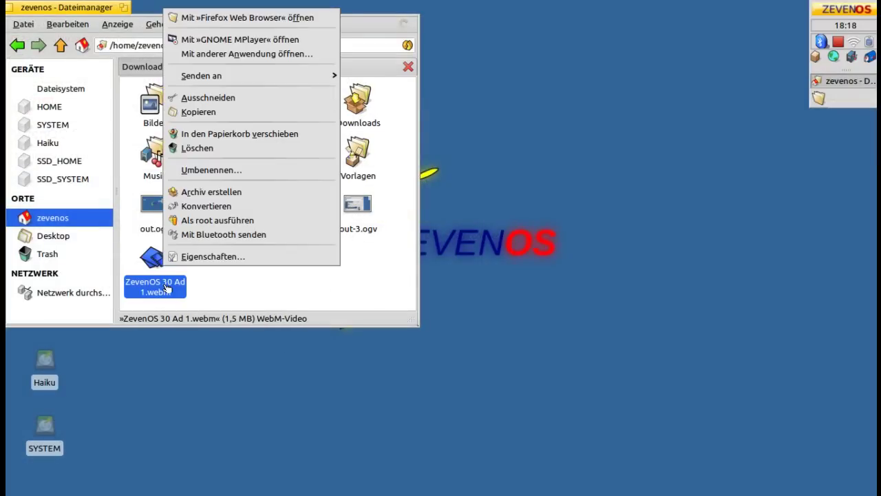
pyautogui.click(231, 205)
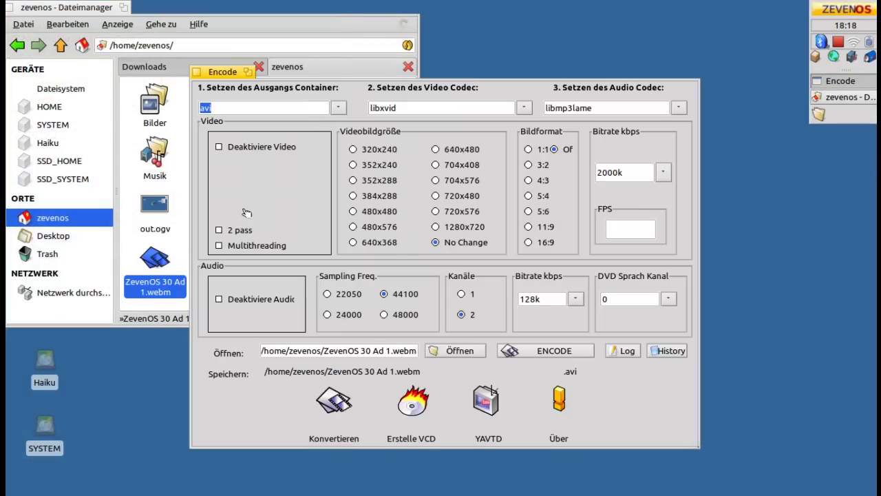
pyautogui.click(309, 151)
pyautogui.click(338, 108)
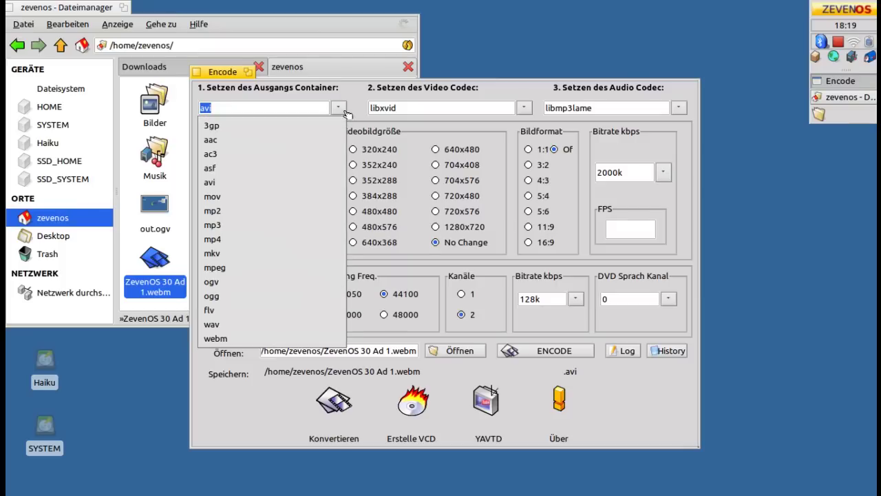
pyautogui.click(320, 232)
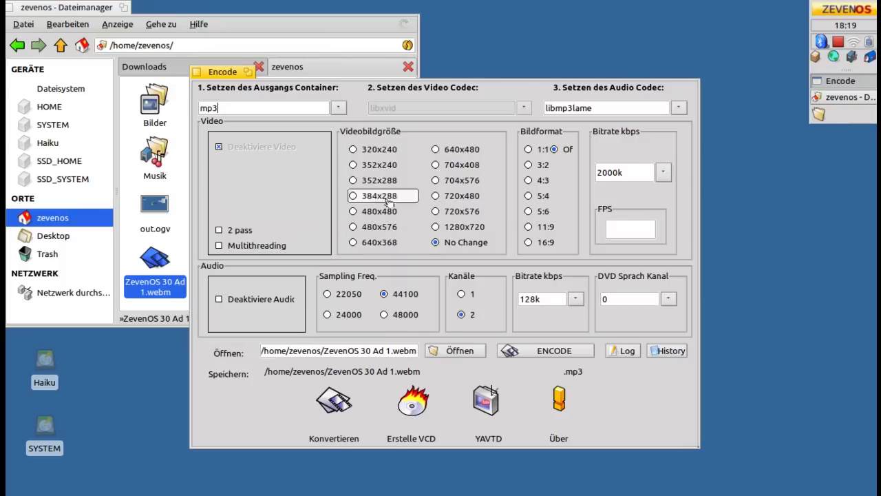
pyautogui.click(552, 351)
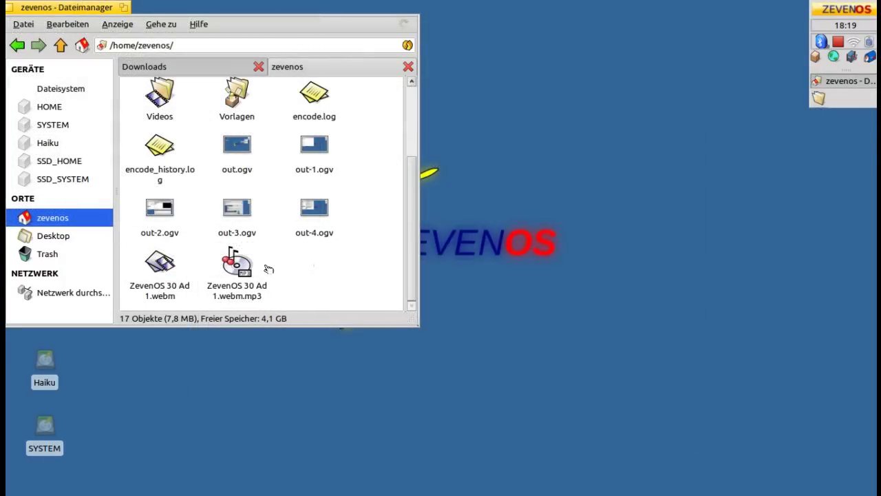
# Step: Open ZevenOS 30 Ad 1.webm.mp3 in Audacity, dismiss the welcome dialog and enlarge the window to show both channels of the track
pyautogui.rightClick(240, 264)
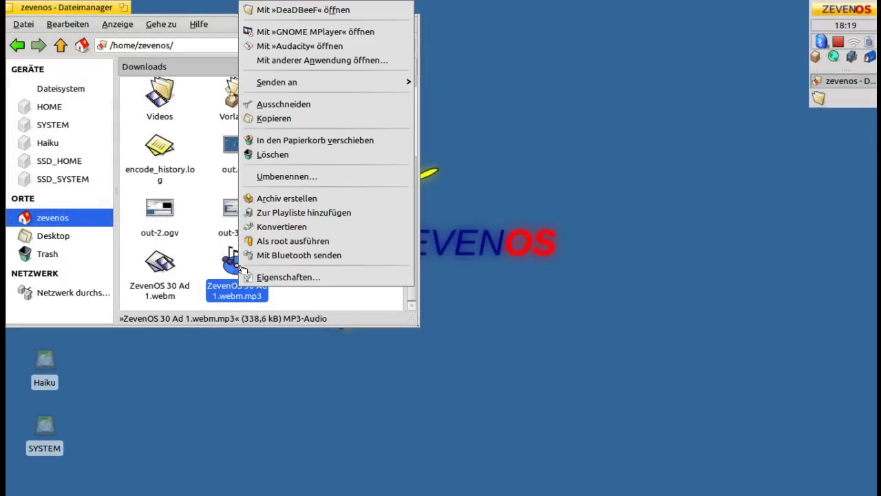
pyautogui.click(366, 48)
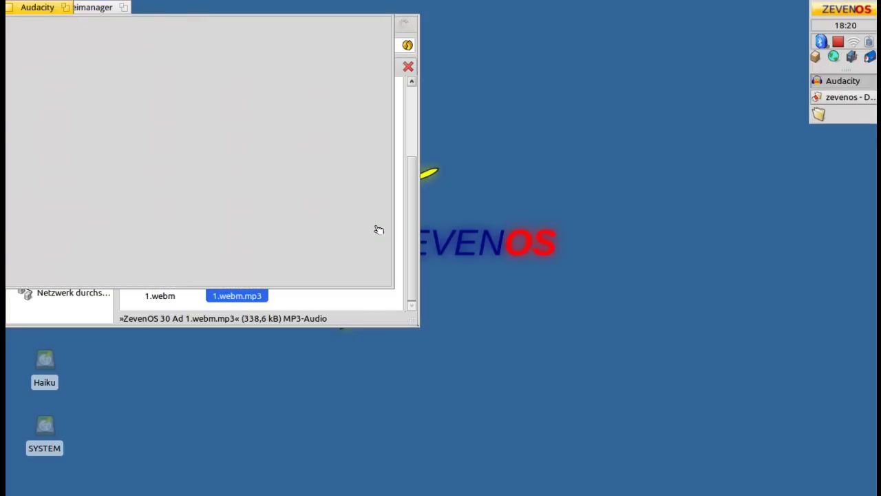
pyautogui.click(569, 378)
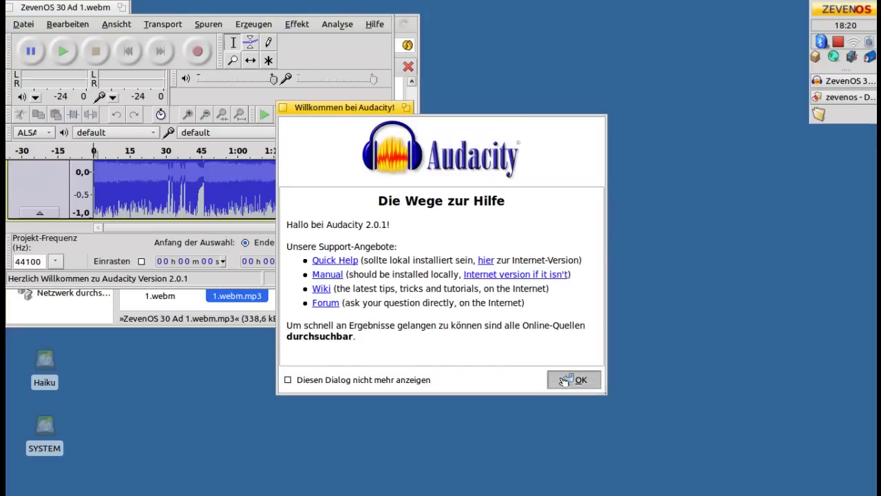
pyautogui.moveTo(388, 286); pyautogui.dragTo(659, 427)
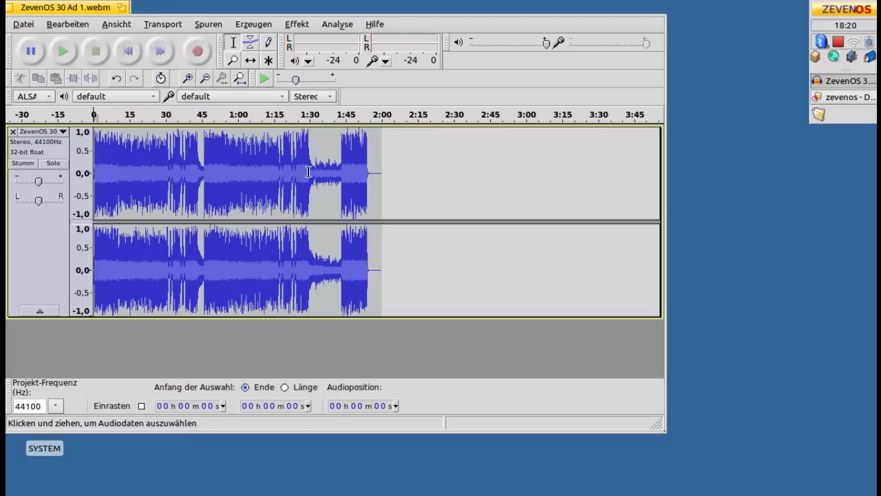
# Step: Select the end of the track from about 1:24 to 2:02 and apply one of the plugin effects to it
pyautogui.click(378, 174)
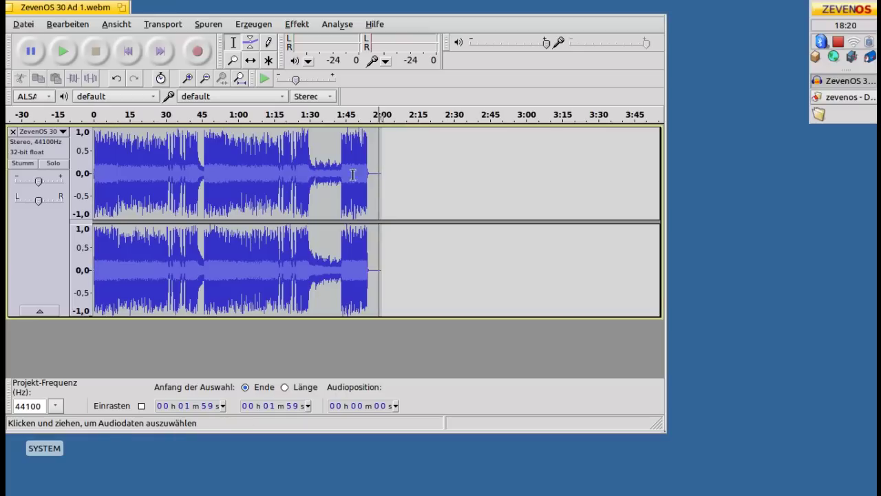
pyautogui.click(304, 174)
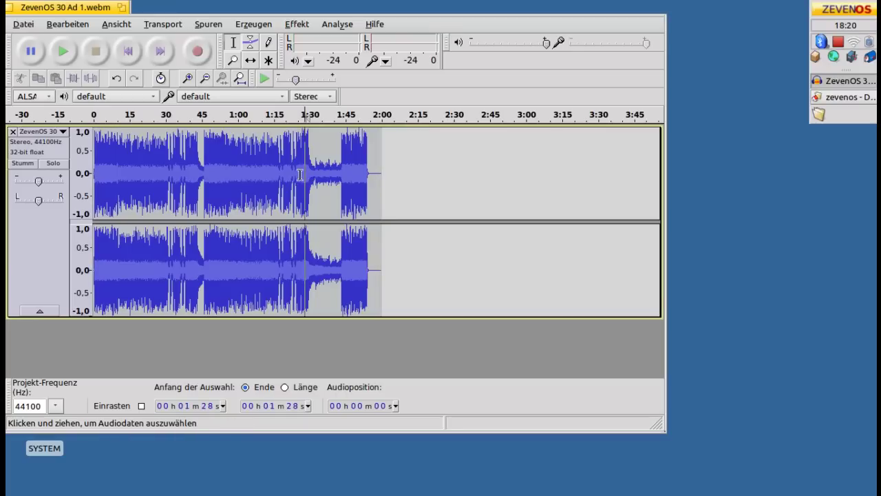
pyautogui.moveTo(295, 175); pyautogui.dragTo(387, 175)
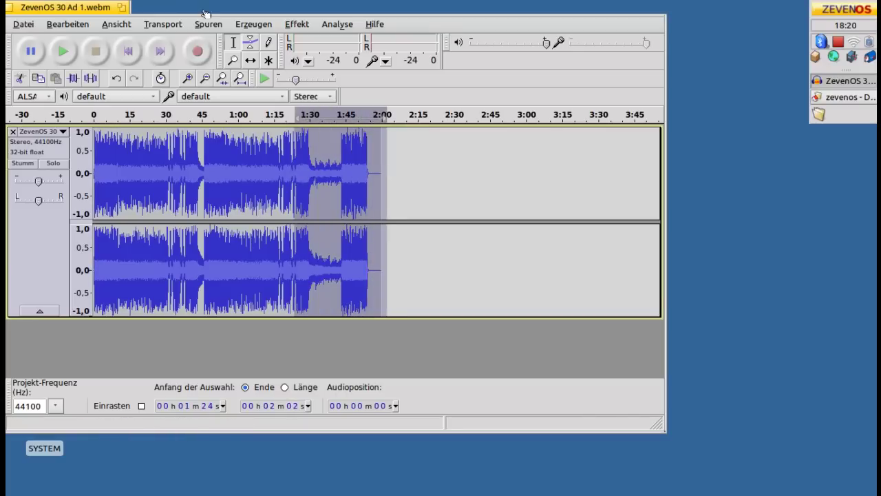
pyautogui.click(296, 25)
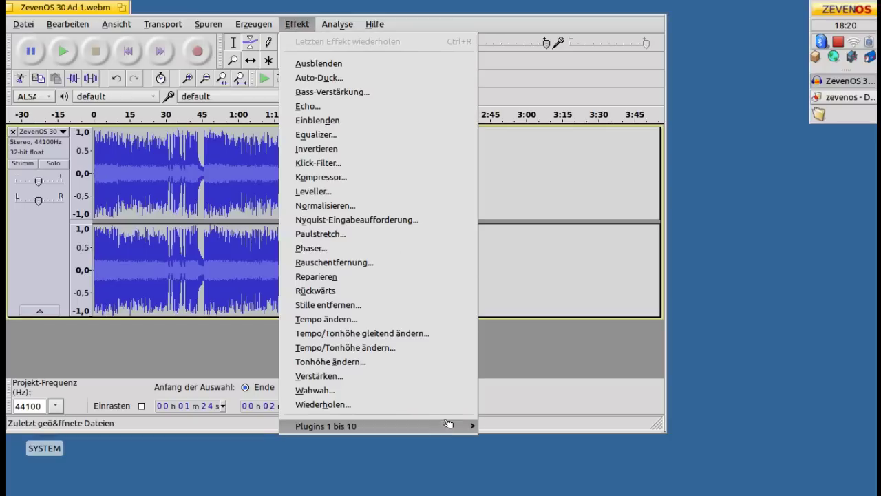
pyautogui.moveTo(448, 422)
pyautogui.click(536, 389)
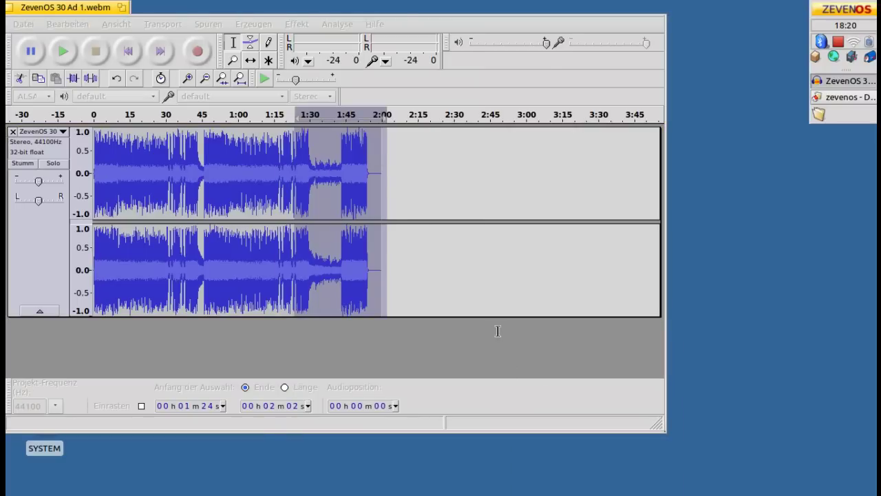
# Step: Delete the audio section from about 0:06 to 0:32 and close Audacity without saving the changes
pyautogui.click(222, 186)
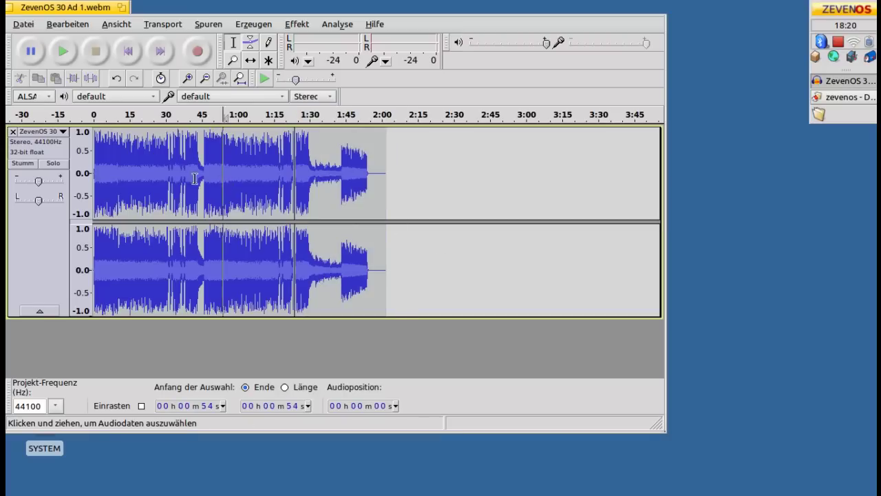
pyautogui.click(106, 174)
pyautogui.moveTo(107, 174); pyautogui.dragTo(170, 175)
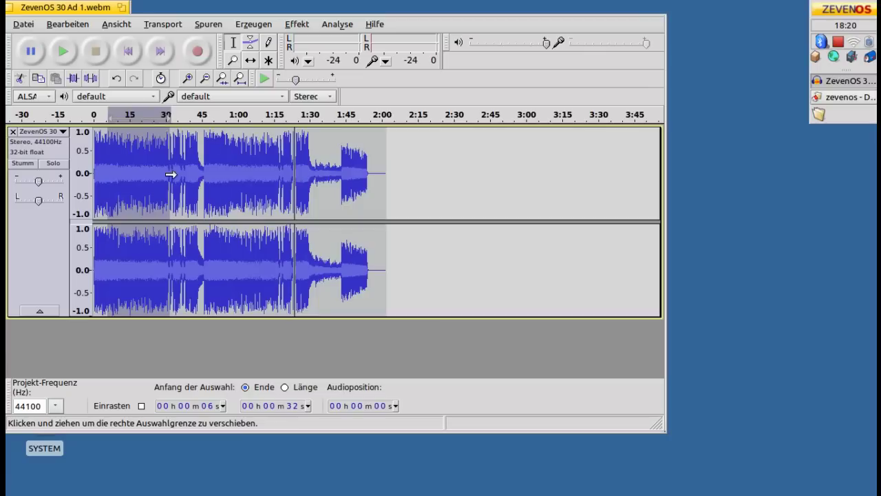
pyautogui.press('Delete')
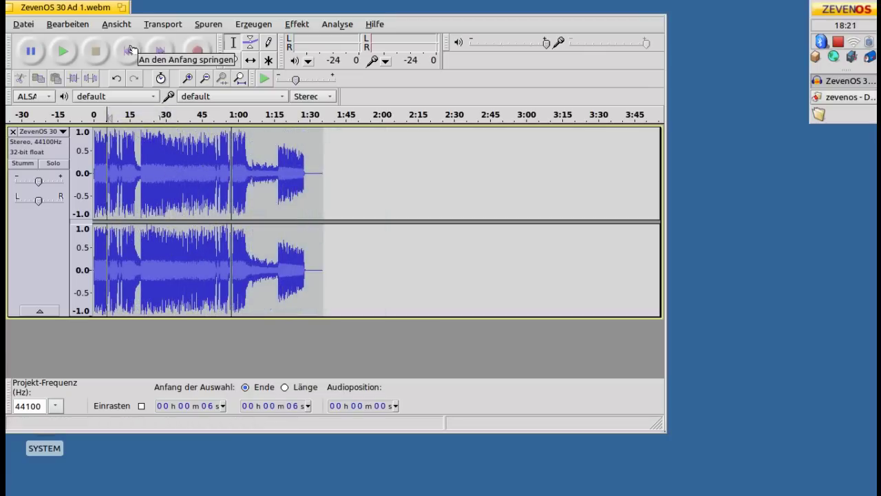
pyautogui.doubleClick(11, 12)
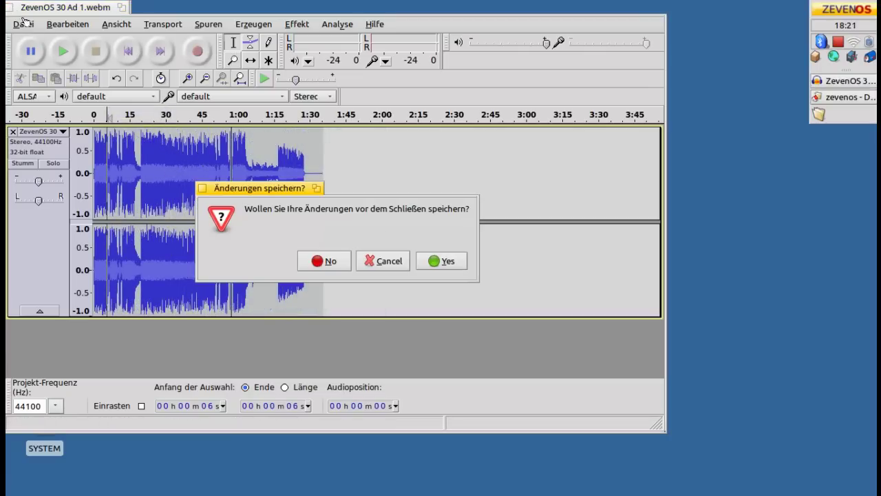
pyautogui.click(307, 259)
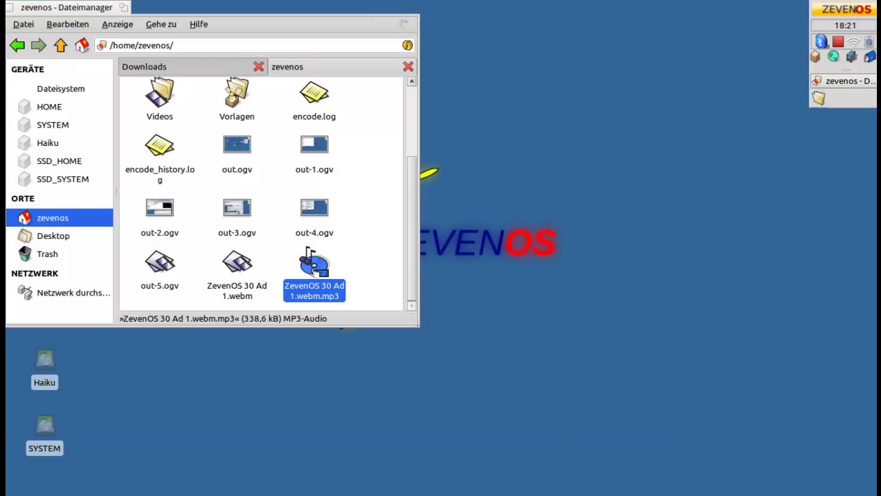
# Step: Play ZevenOS 30 Ad 1.webm.mp3 in DeaDBeeF, pause it and skip to the next track
pyautogui.doubleClick(314, 267)
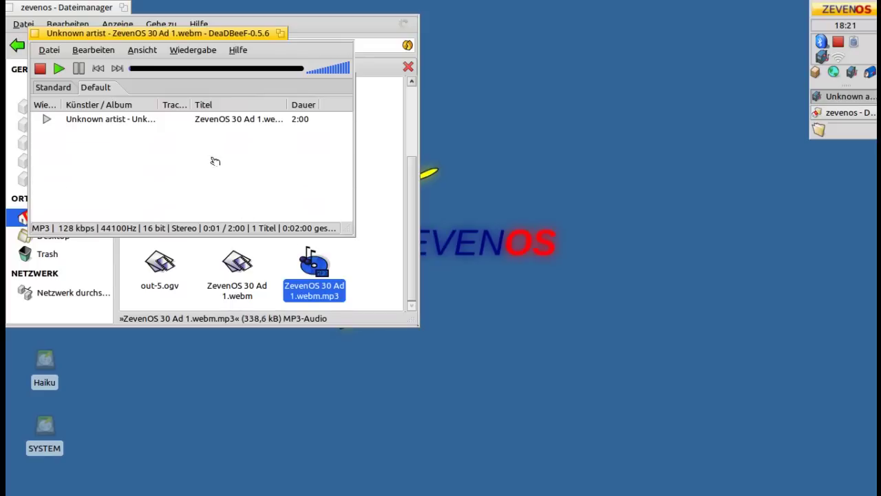
pyautogui.click(82, 68)
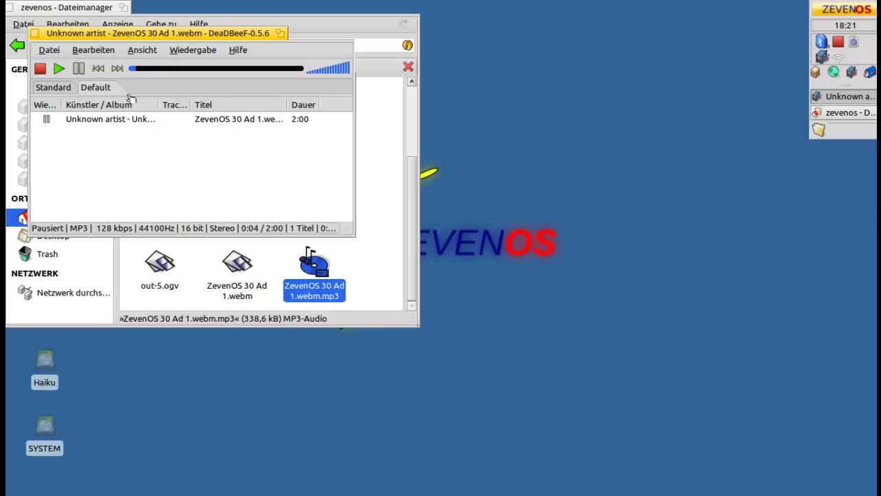
pyautogui.click(116, 68)
# Step: Look at the music player's settings
pyautogui.click(108, 51)
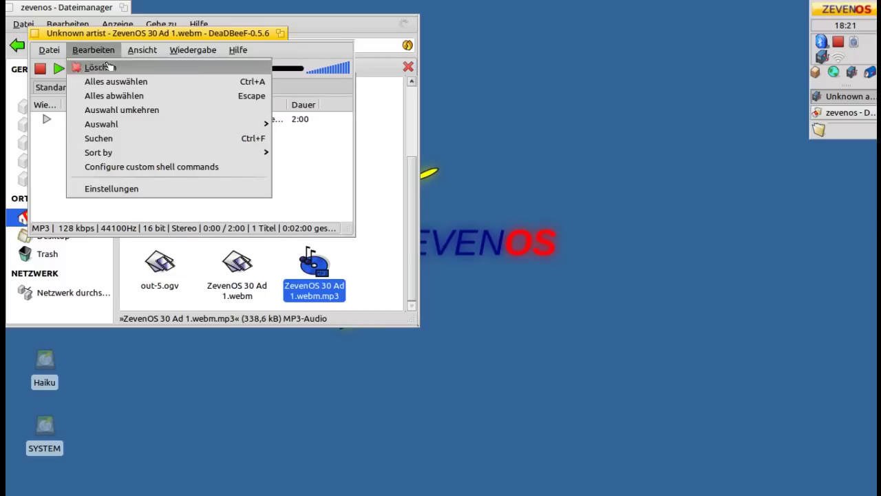
pyautogui.click(139, 189)
pyautogui.click(480, 122)
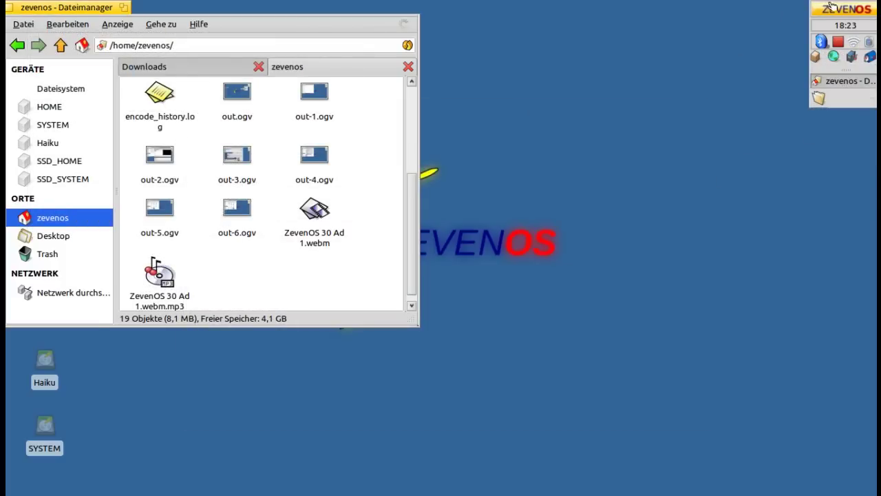
# Step: Open the ZevenOS system information window to view the platform, kernel and system version
pyautogui.click(830, 7)
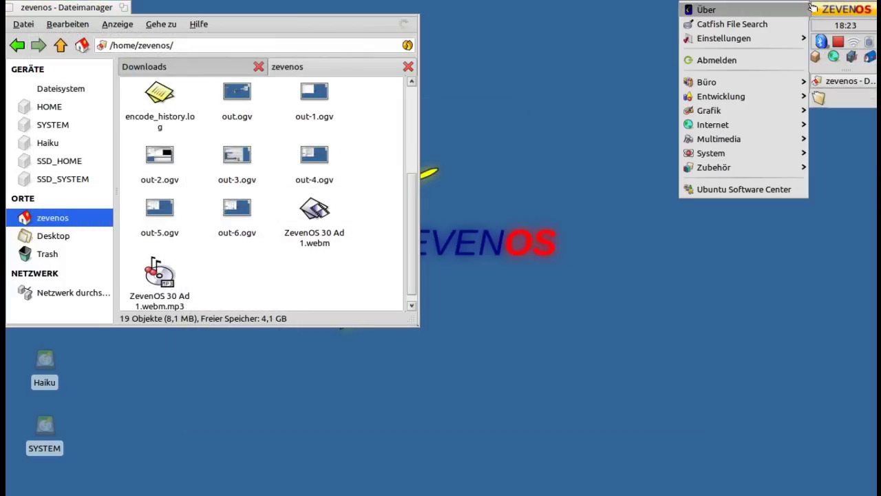
pyautogui.click(709, 8)
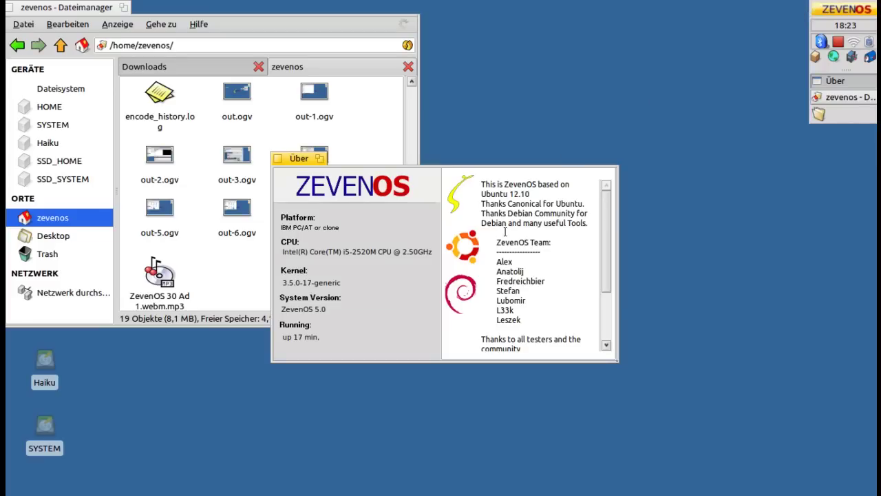